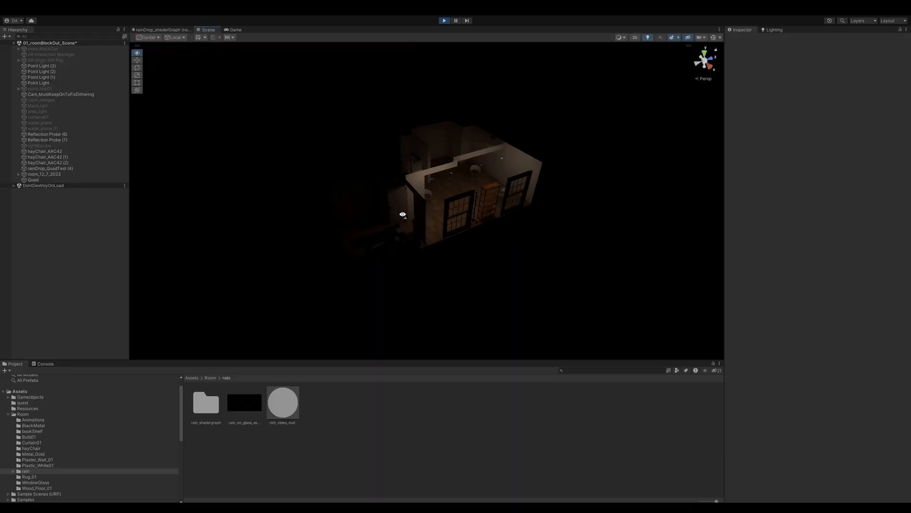
Add a new 3D quad to the scene in front of the sky and set its Y rotation to 90
alt+drag(403, 203, 686, 159)
key(a)
right_drag(380, 229, 390, 195)
key(w)
key(a)
key(w)
right_click(53, 228)
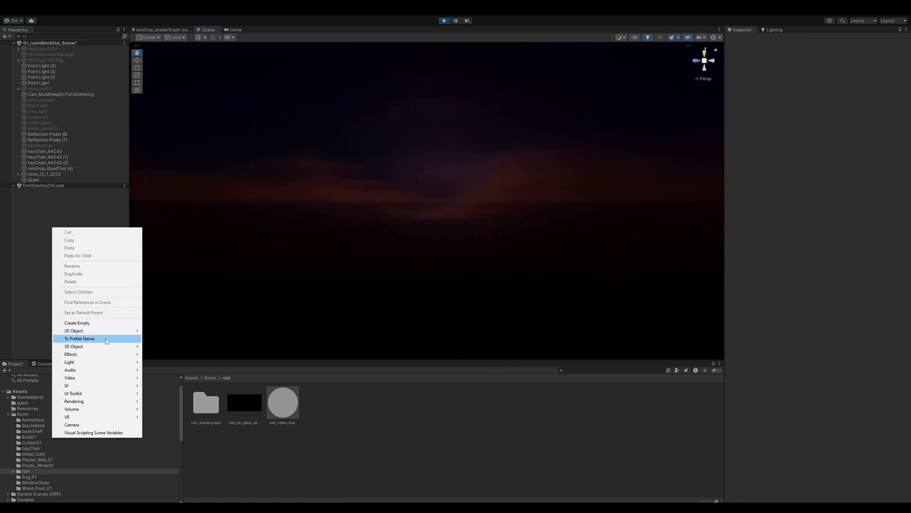
mouse_move(114, 350)
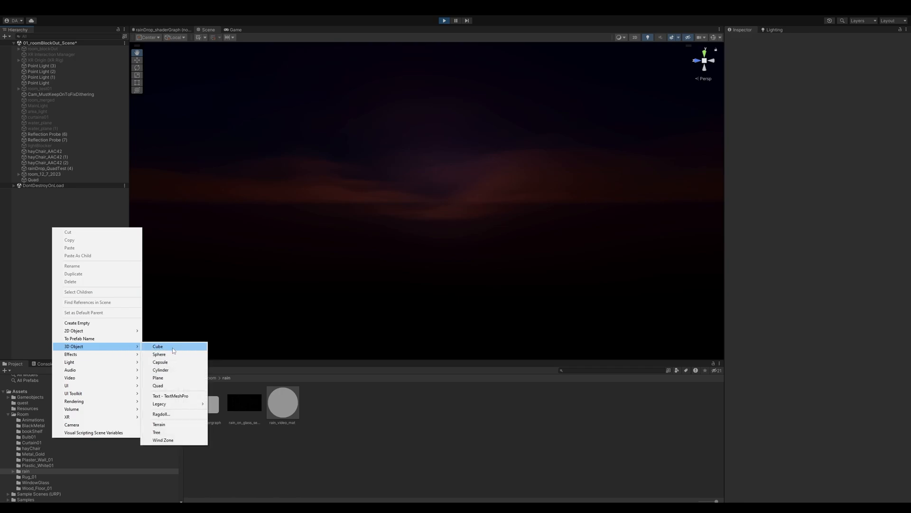
click(180, 386)
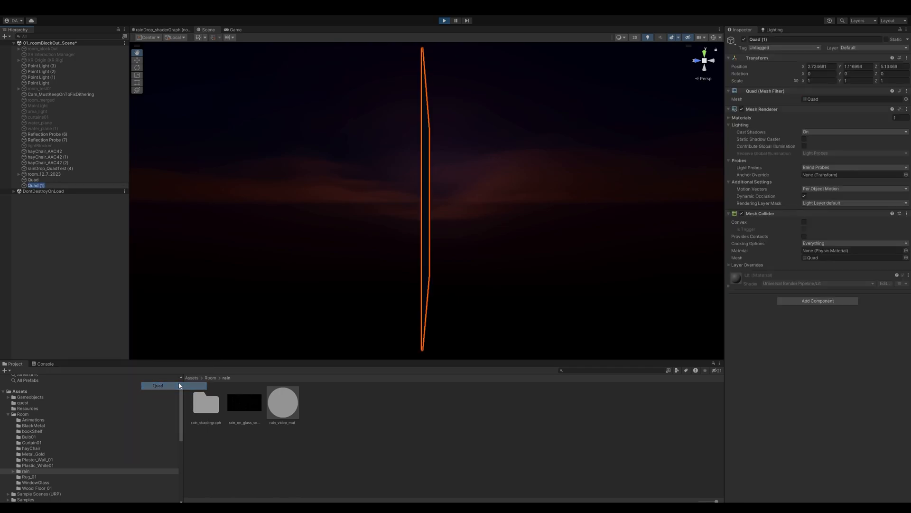
click(858, 73)
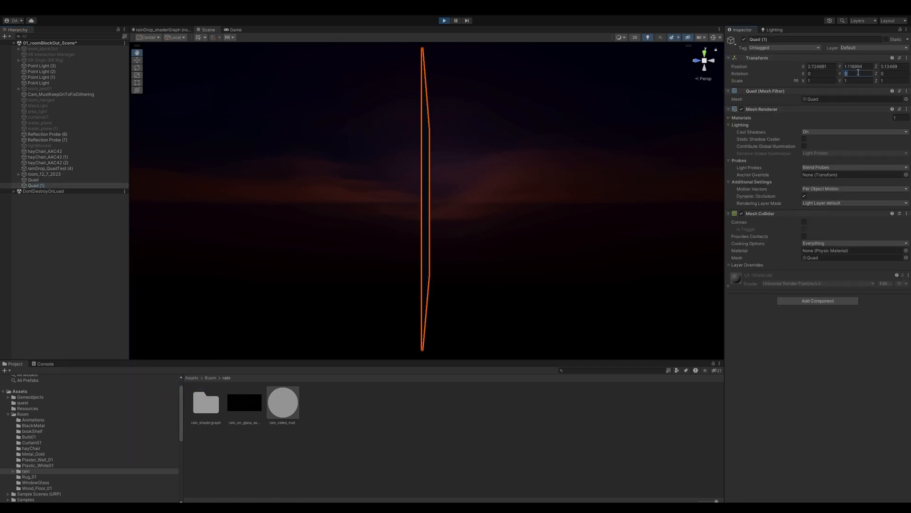
text(90)
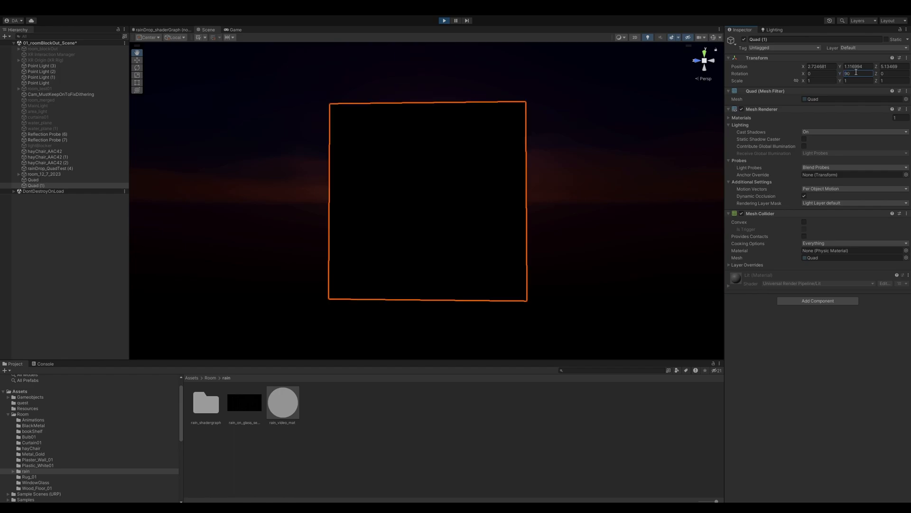
Create a new material named rain_video_example in the rain folder
right_click(398, 408)
mouse_move(451, 209)
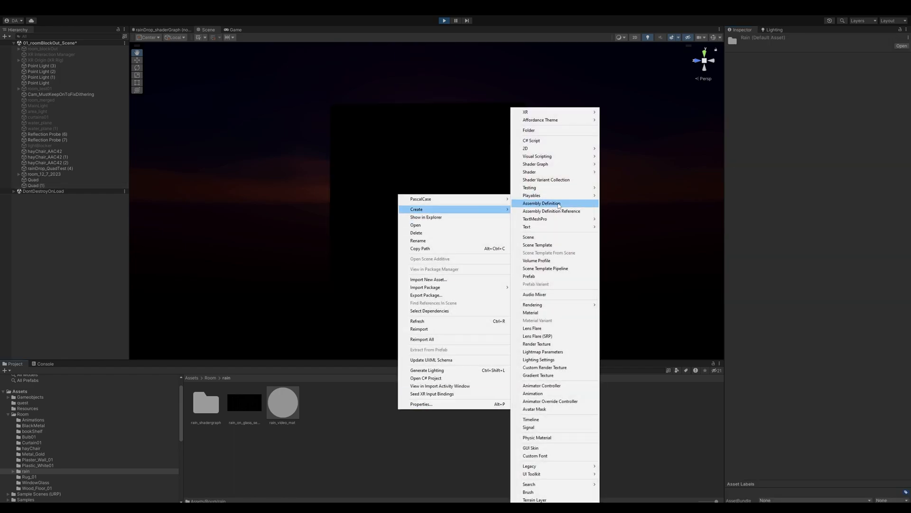
click(548, 313)
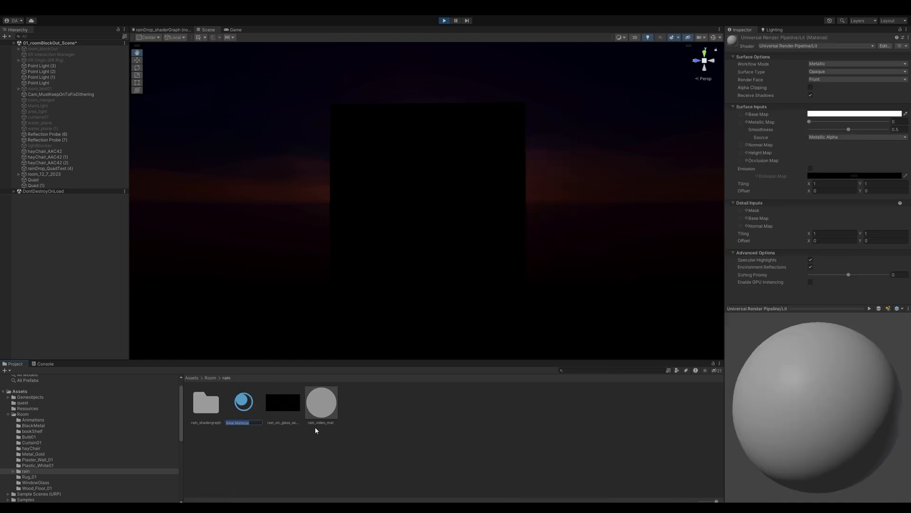
text(rain_video_example)
key(Return)
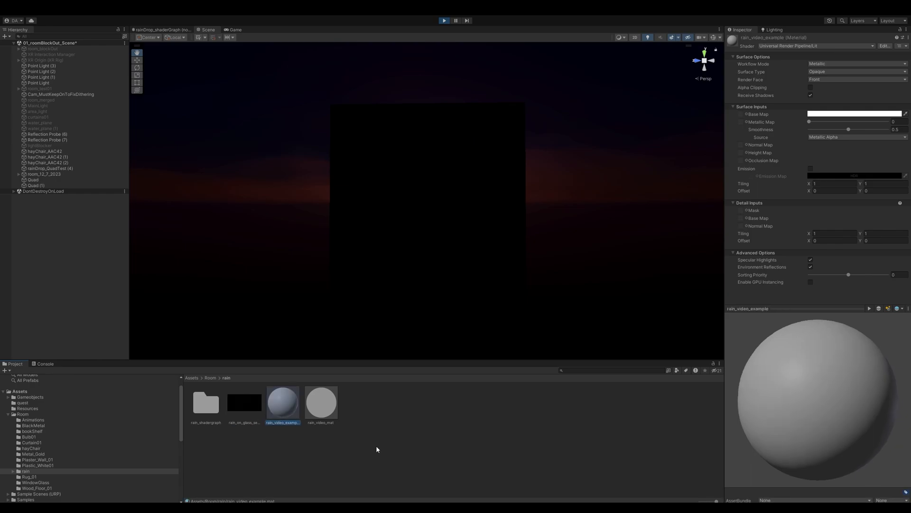
Set the rain_video_example material's surface type to Transparent and its shader to Universal Render Pipeline/Unlit
click(818, 79)
click(818, 72)
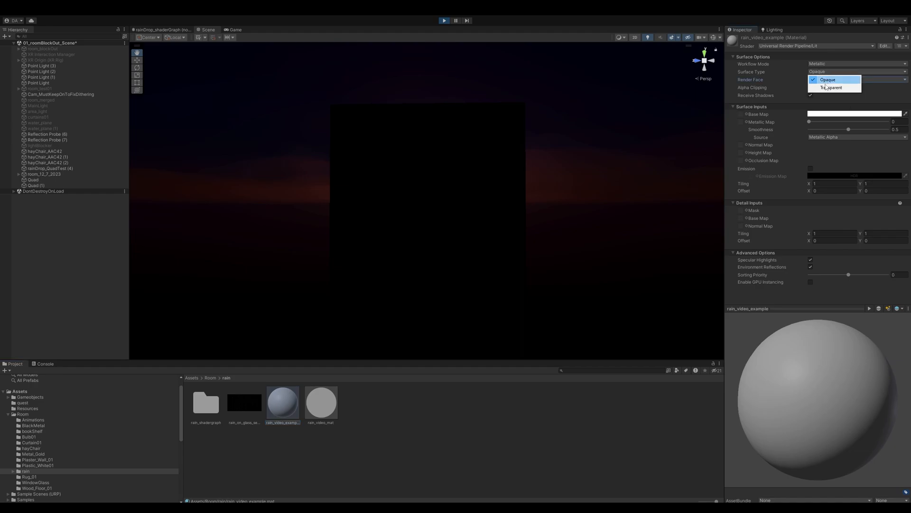
click(830, 88)
click(809, 46)
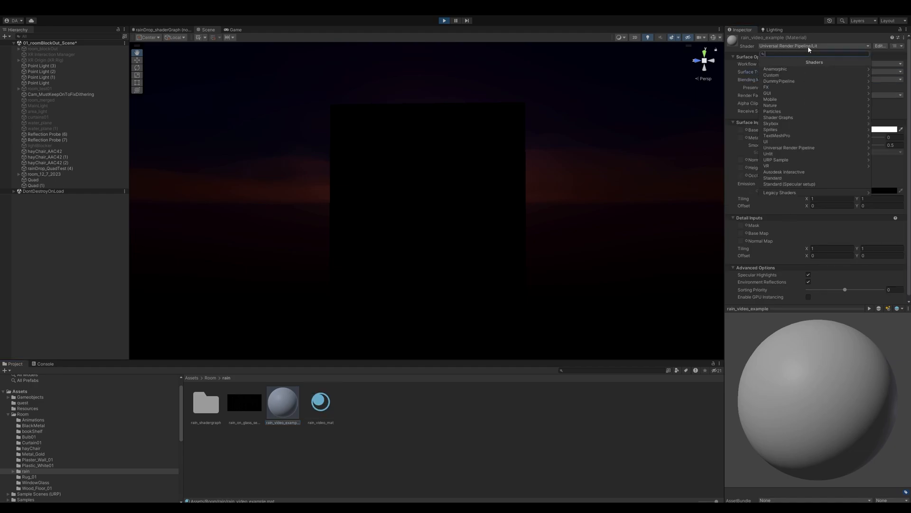
click(792, 147)
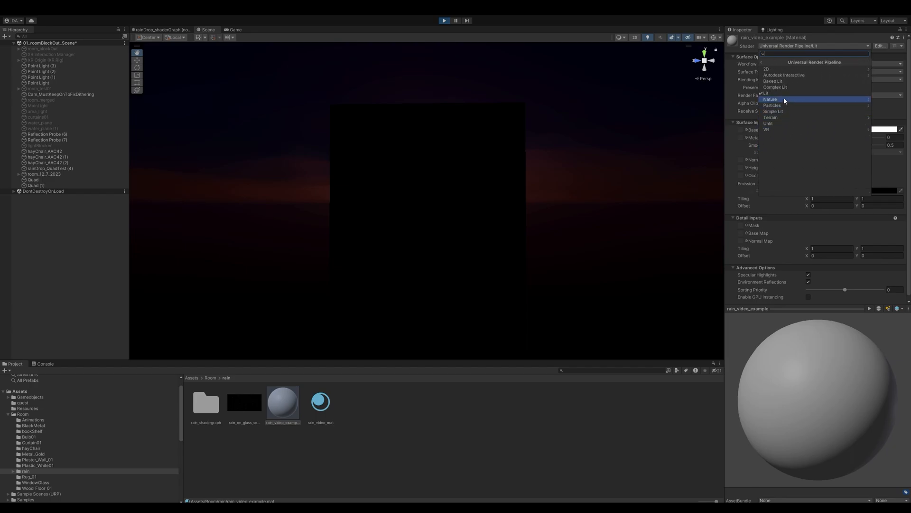
click(776, 123)
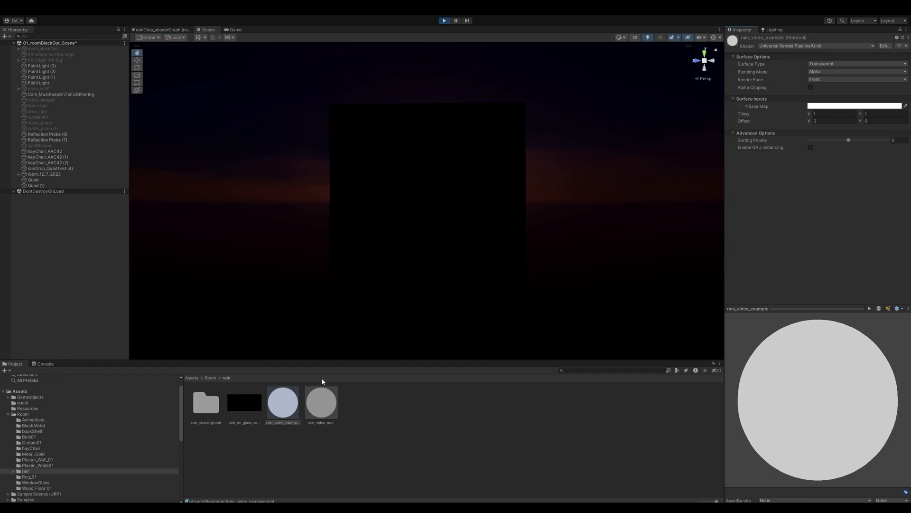
Assign the rain_video_example material to the new quad and check it on the quad
drag(279, 409, 441, 201)
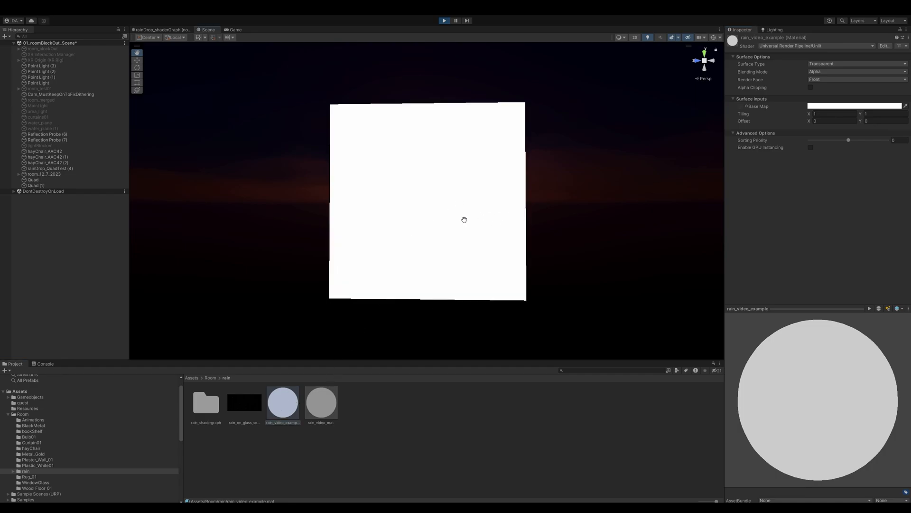
click(69, 186)
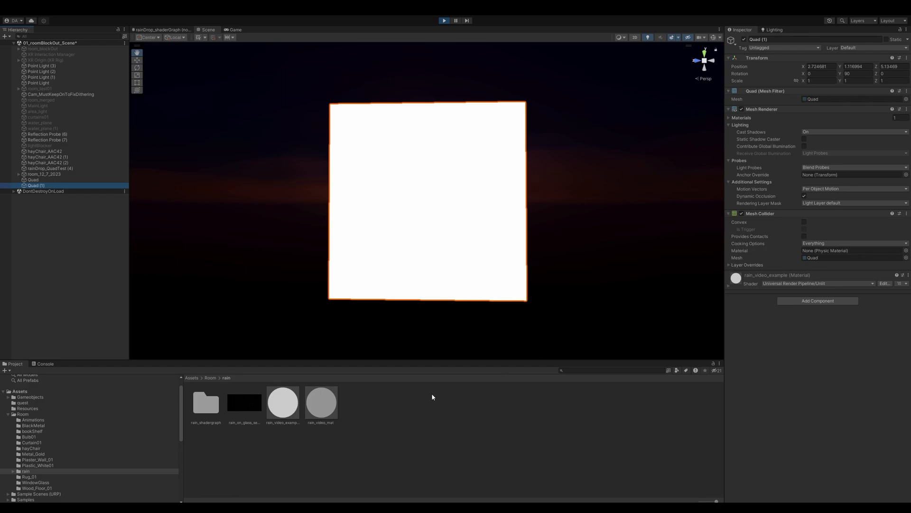
click(335, 440)
Preview the rain_on_glass_seamless_loop video in the external video player, then close the player
double_click(243, 404)
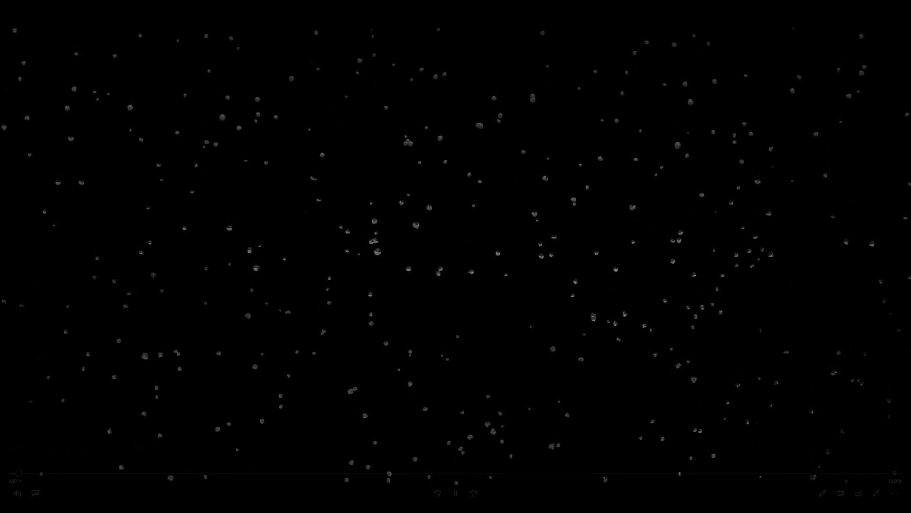
click(876, 493)
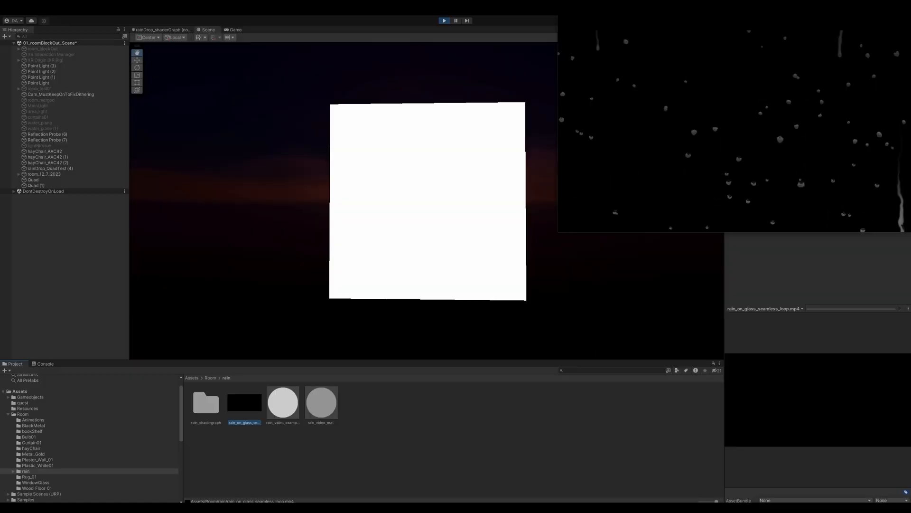
drag(821, 22, 707, 193)
click(795, 197)
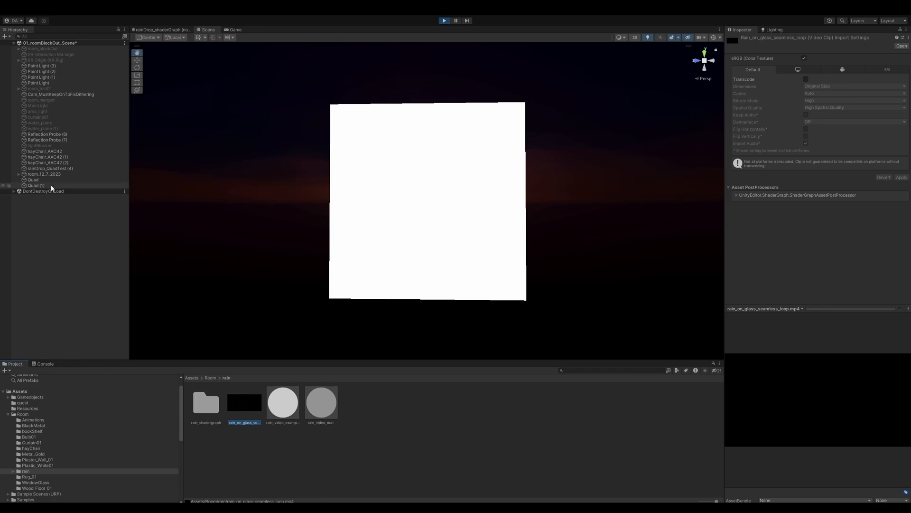
Apply the rain_on_glass_seamless_loop video to Quad (1) and lower its material's base map alpha to 24
click(33, 185)
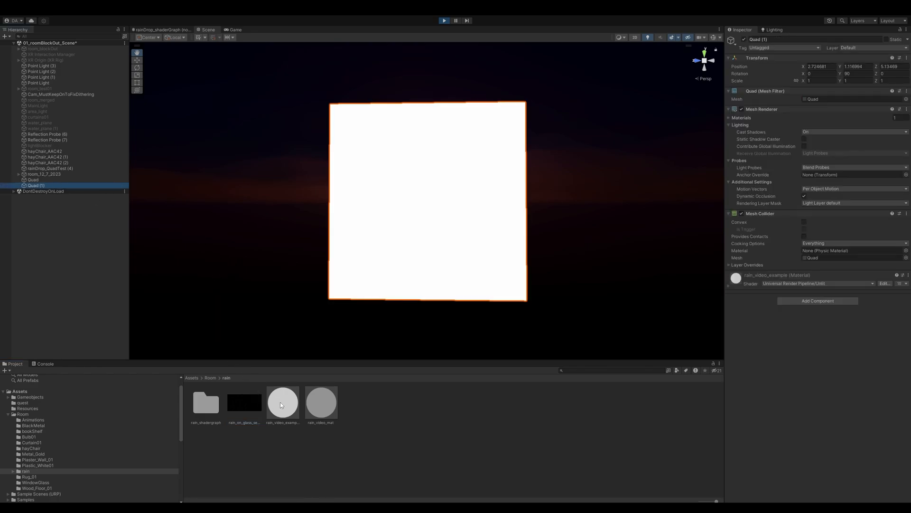
drag(246, 411, 429, 226)
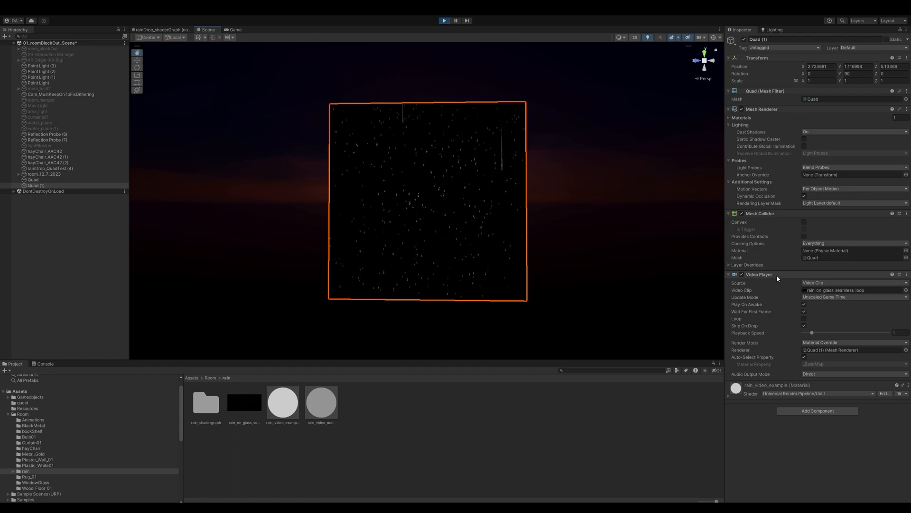
click(727, 395)
scroll(743, 373, down, 2)
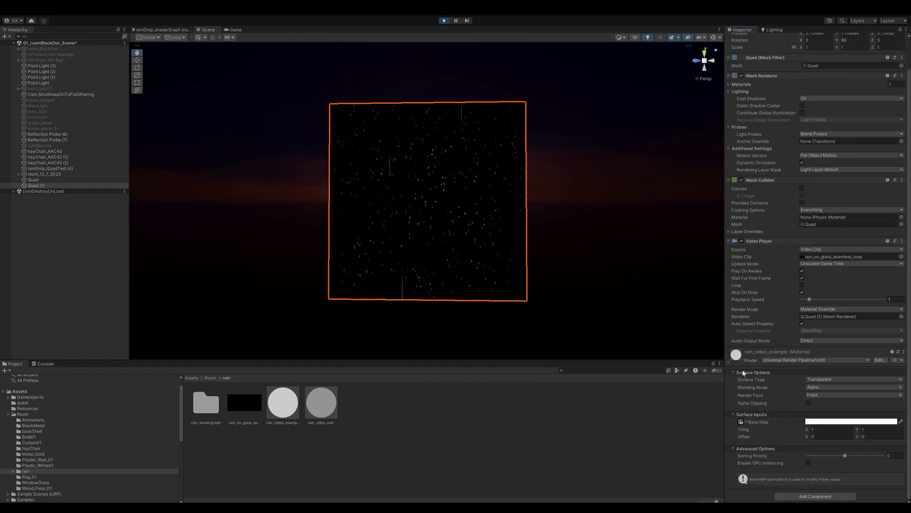
click(811, 422)
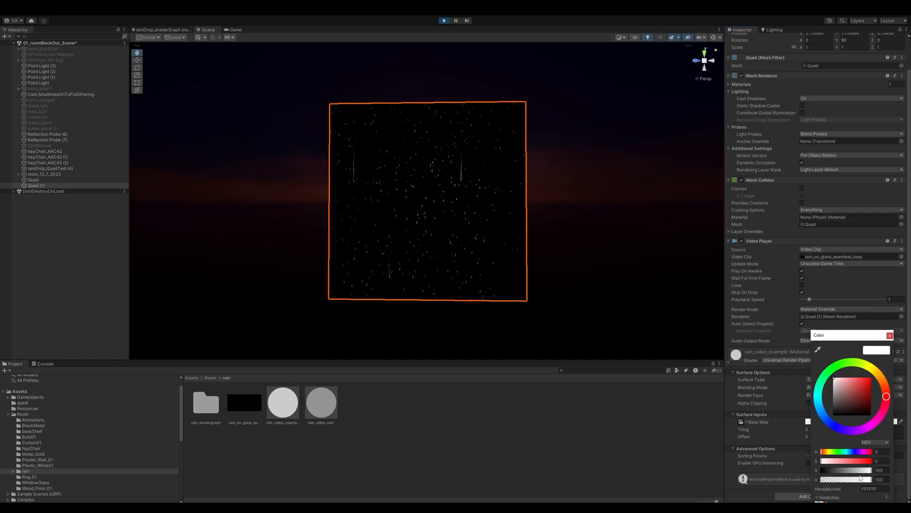
drag(874, 482, 834, 492)
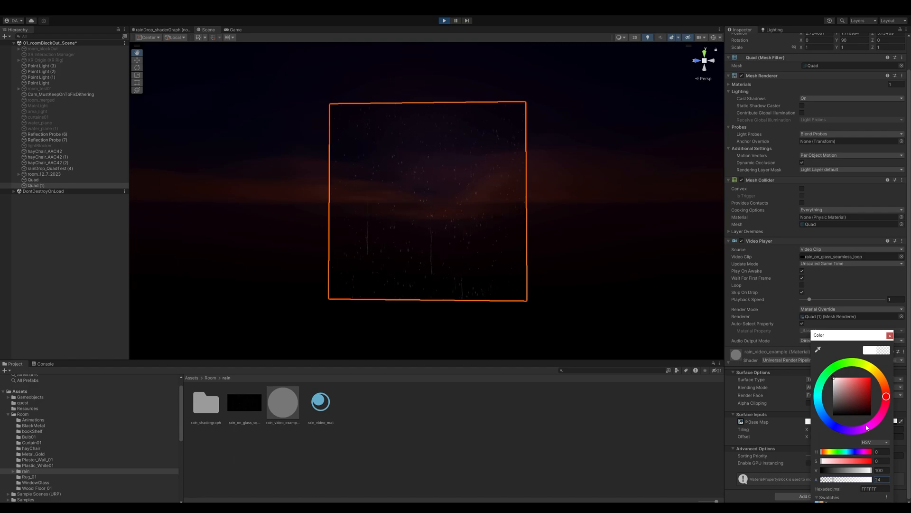
click(890, 336)
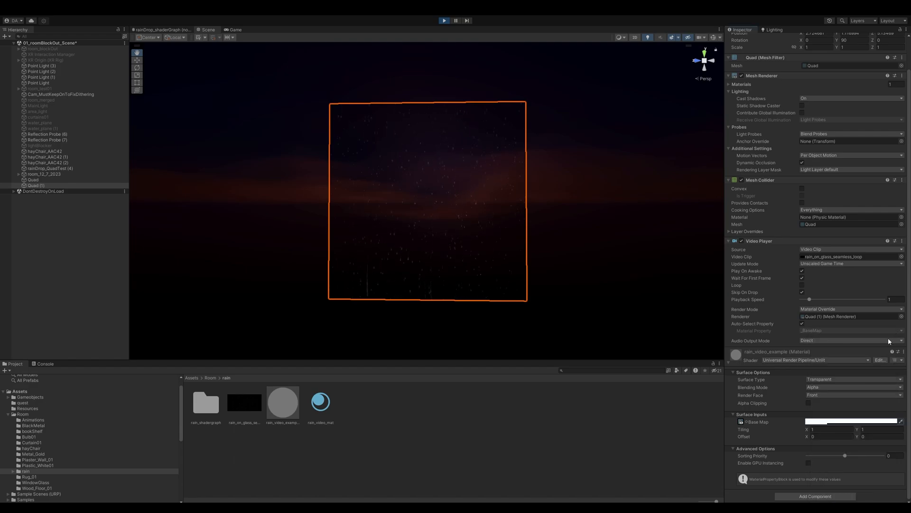
Examine the transparent rain effect up close on the quad and on the room's window
click(458, 432)
right_drag(435, 218, 440, 212)
key(w)
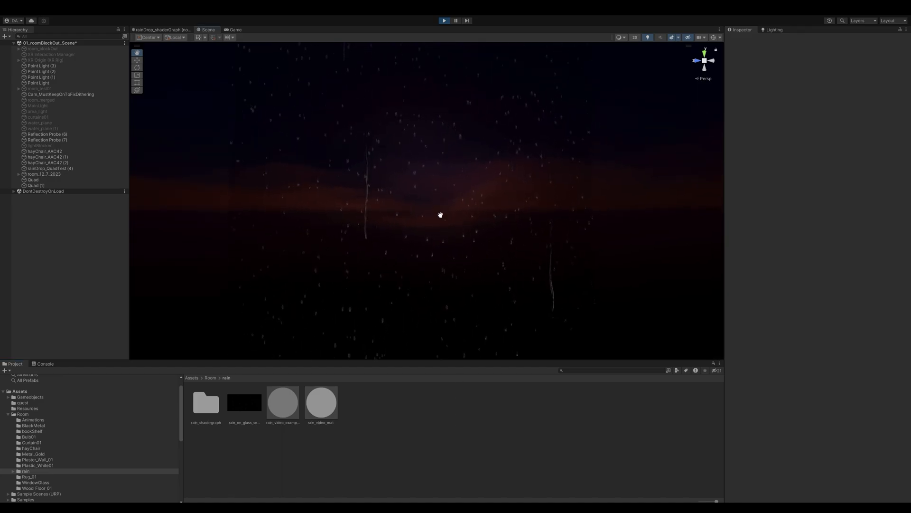
mouse_move(463, 231)
right_down()
mouse_move(470, 190)
mouse_move(456, 230)
mouse_move(463, 228)
right_up()
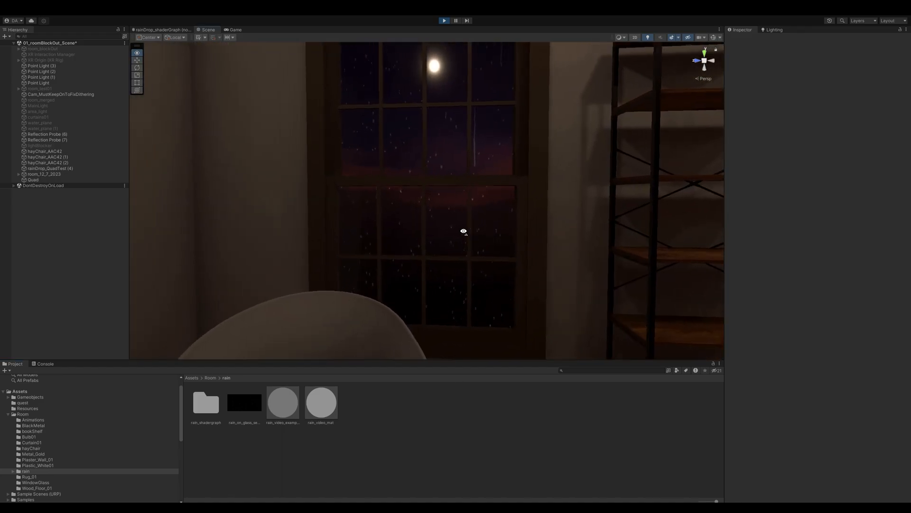
key(w)
key(s)
key(w)
key(s)
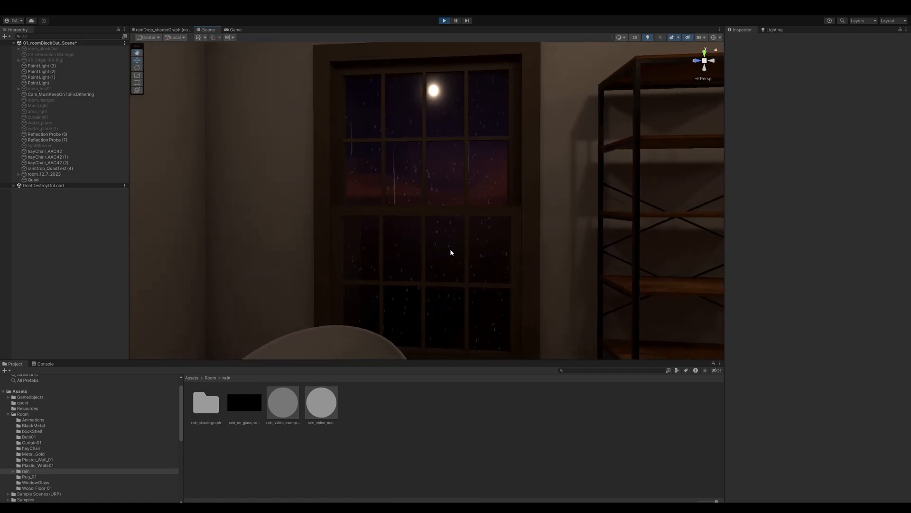
Try other playback speeds, including 10, on the window quad's Video Player, and set the speed back to 4
click(451, 251)
click(487, 164)
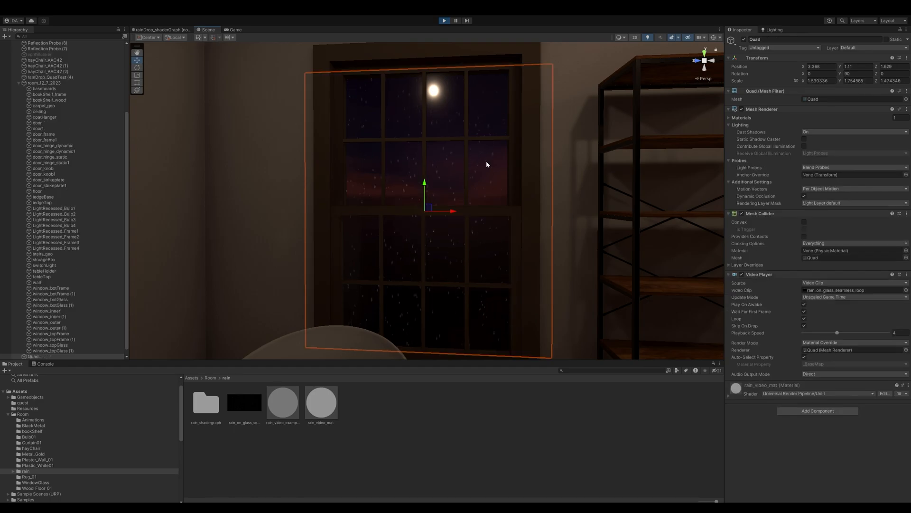
click(838, 333)
key(q)
drag(888, 334, 777, 348)
click(896, 334)
text(10)
click(897, 332)
text(4)
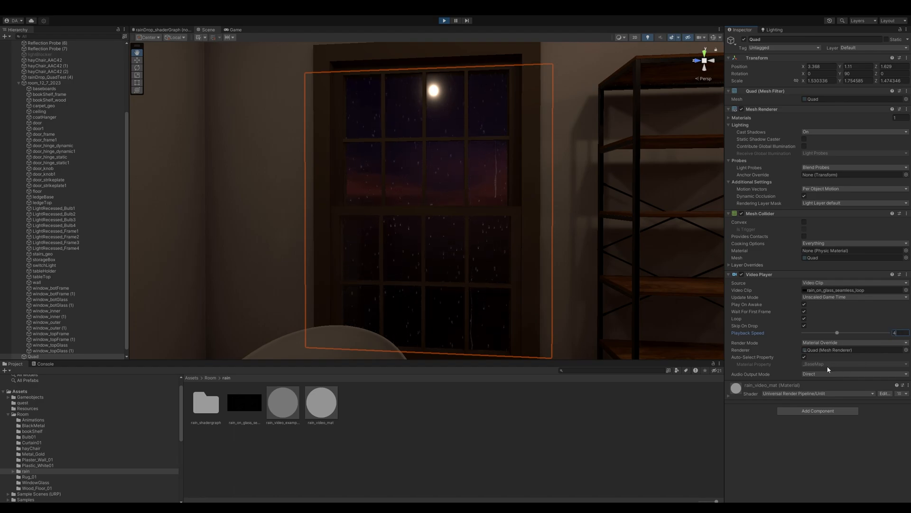